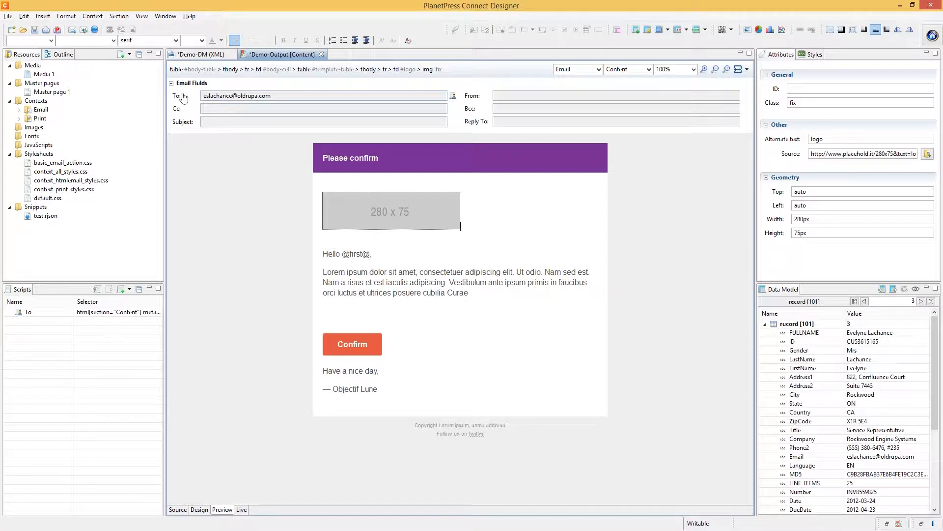
- In Design view, create a script for the email's Cc field using the FirstName data field, and preview the email
{"action": "left_click", "coordinate": [200, 510]}
{"action": "left_click", "coordinate": [250, 106]}
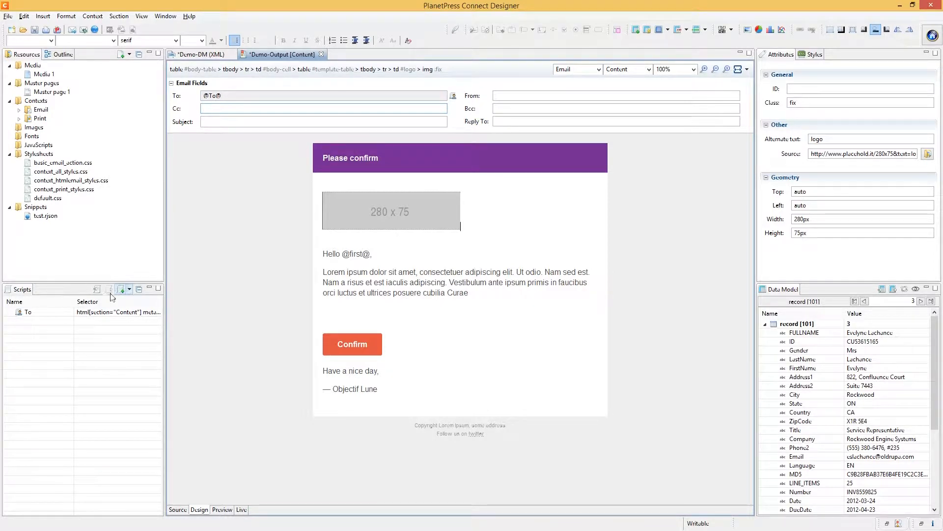
{"action": "left_click", "coordinate": [129, 290]}
{"action": "left_click", "coordinate": [248, 188]}
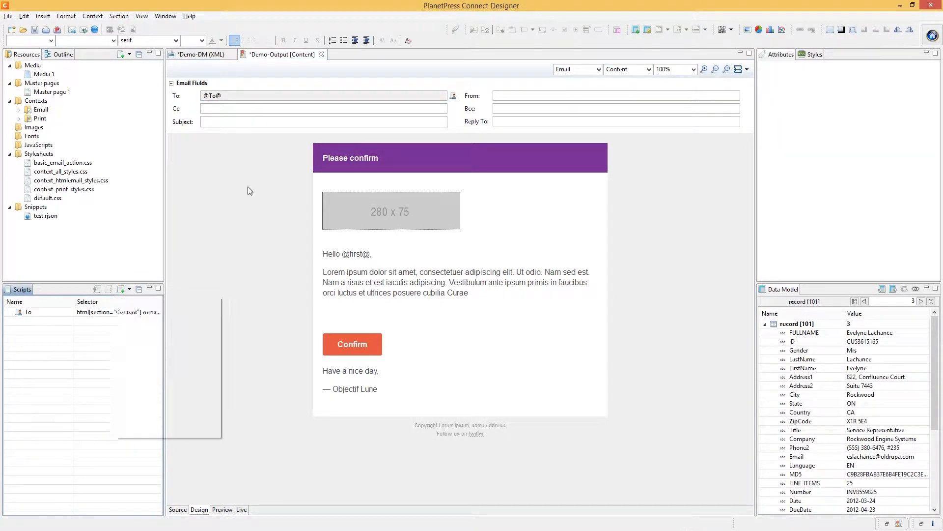
{"action": "left_click", "coordinate": [180, 112]}
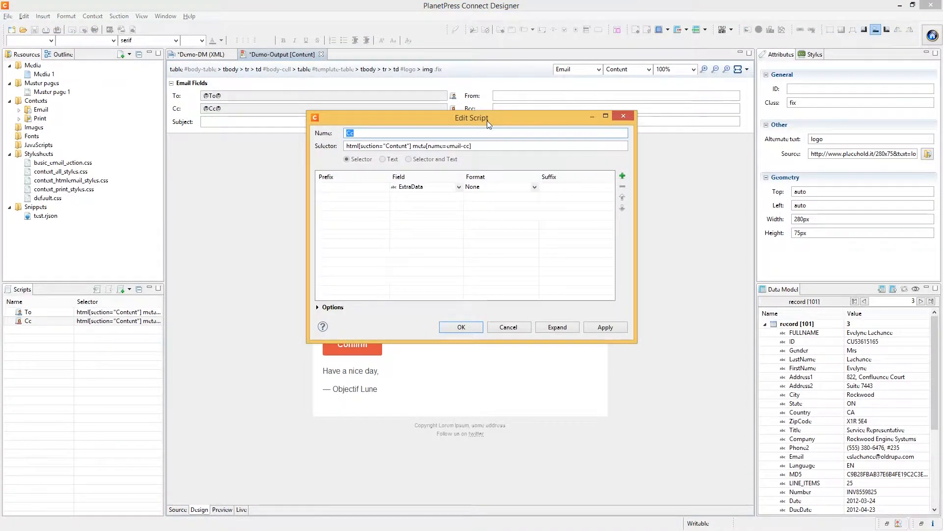
{"action": "left_click", "coordinate": [433, 186]}
{"action": "left_click", "coordinate": [459, 187]}
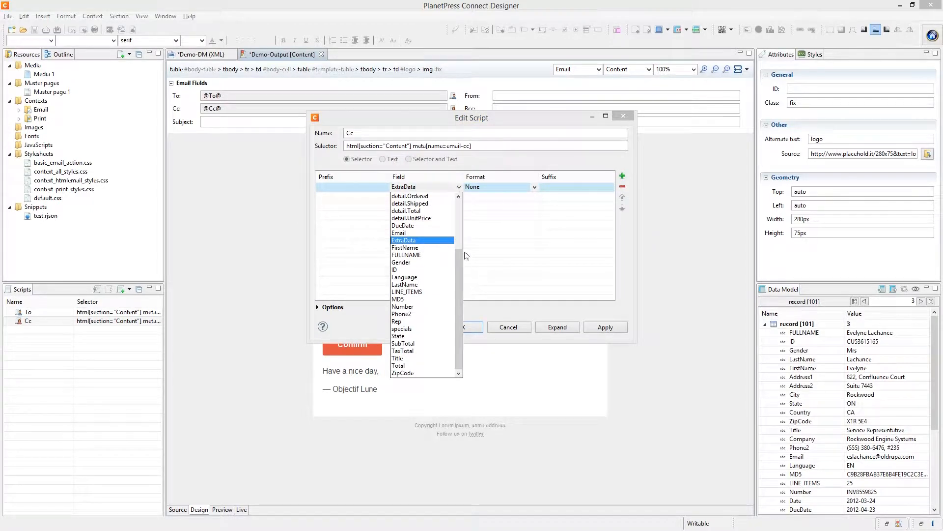
{"action": "left_click", "coordinate": [418, 248]}
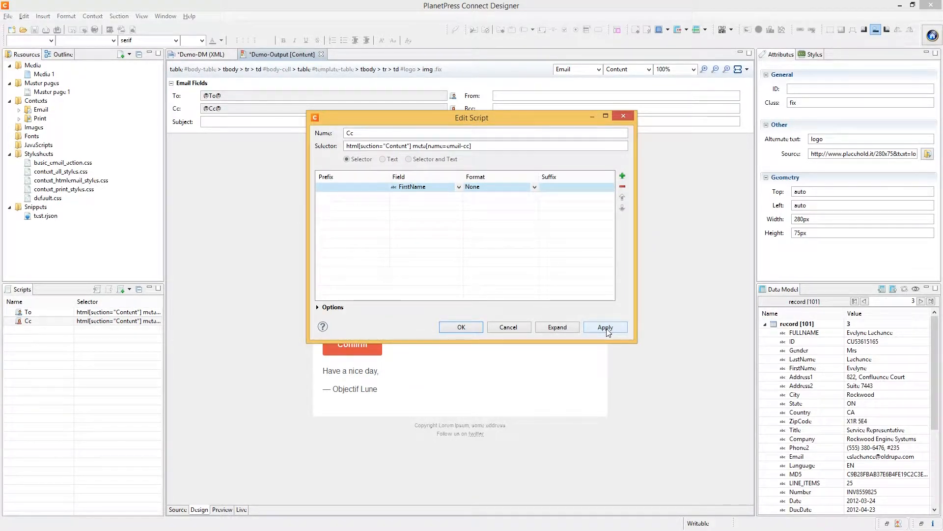
{"action": "left_click", "coordinate": [471, 331]}
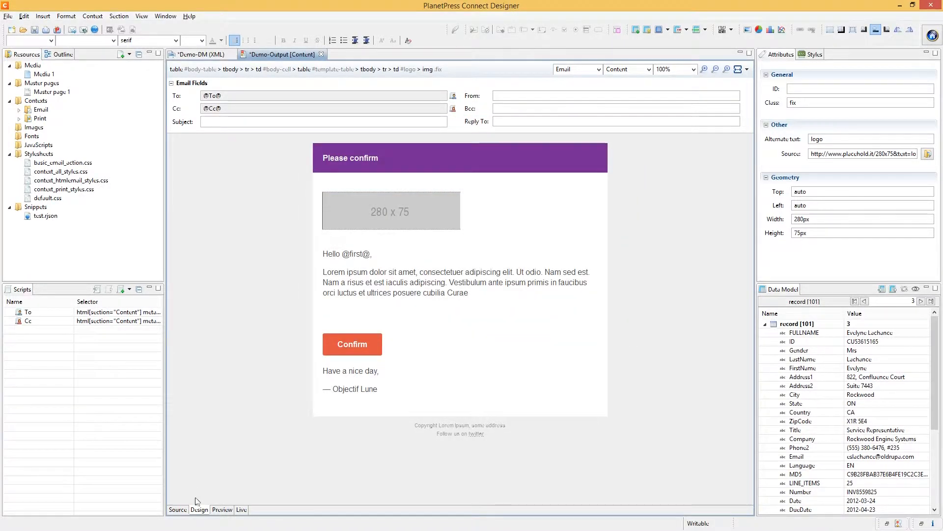
{"action": "left_click", "coordinate": [221, 509]}
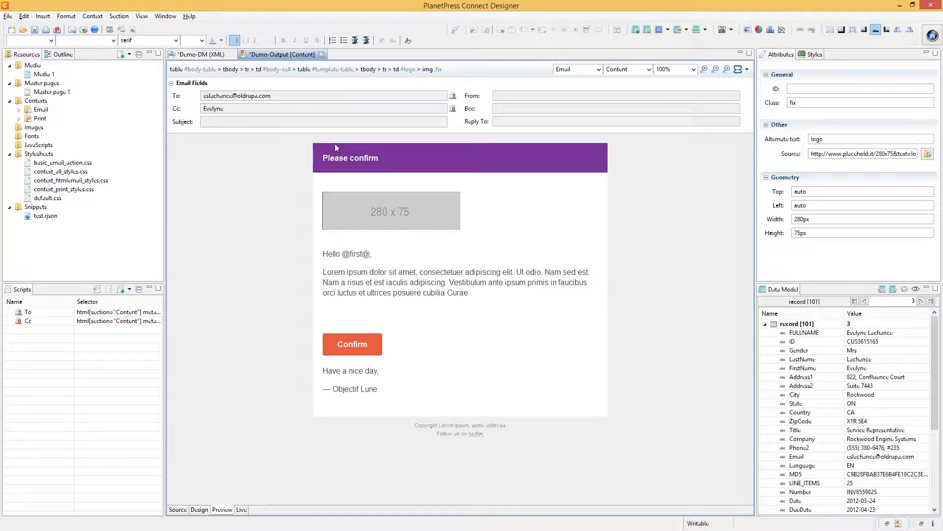
- Change the Cc script's data field to FULLNAME and preview the email
{"action": "left_click", "coordinate": [199, 510]}
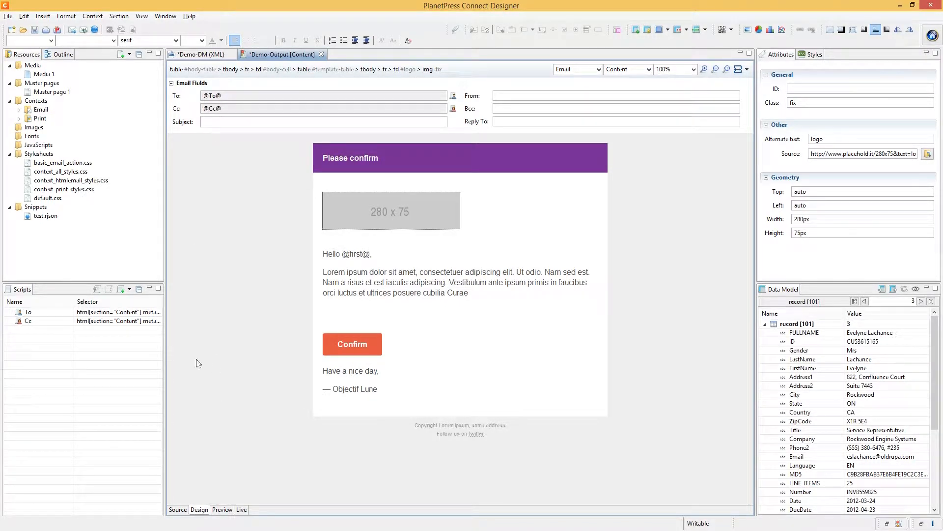
{"action": "left_click", "coordinate": [117, 322]}
{"action": "double_click", "coordinate": [118, 322]}
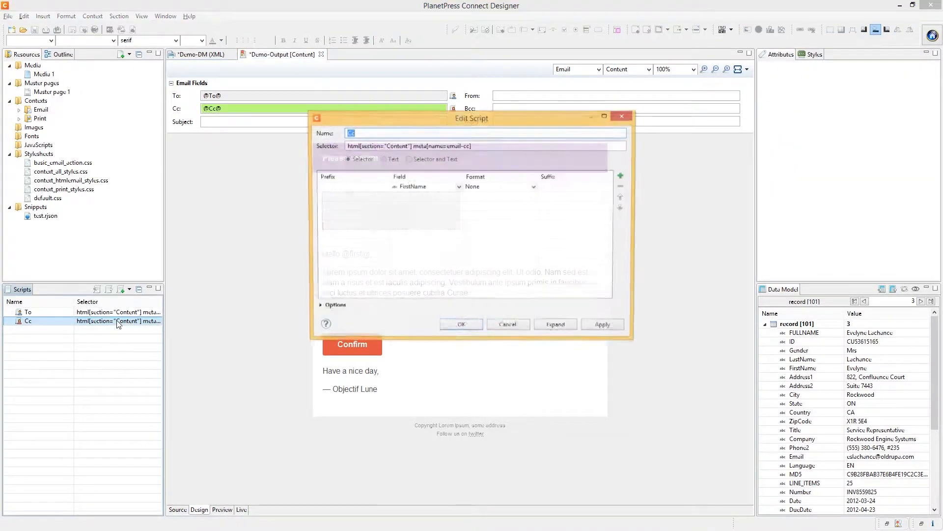
{"action": "left_click", "coordinate": [461, 186]}
{"action": "left_click", "coordinate": [413, 249]}
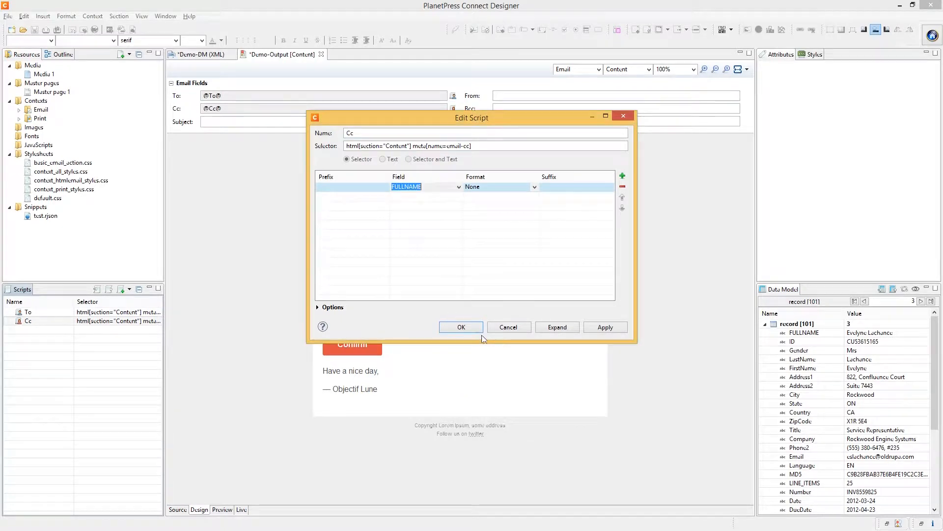
{"action": "left_click", "coordinate": [461, 327]}
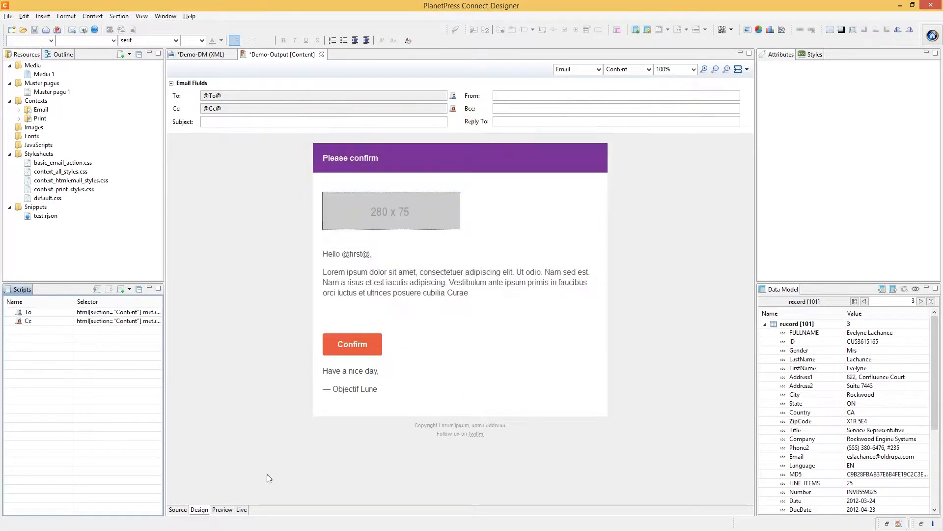
{"action": "left_click", "coordinate": [222, 510]}
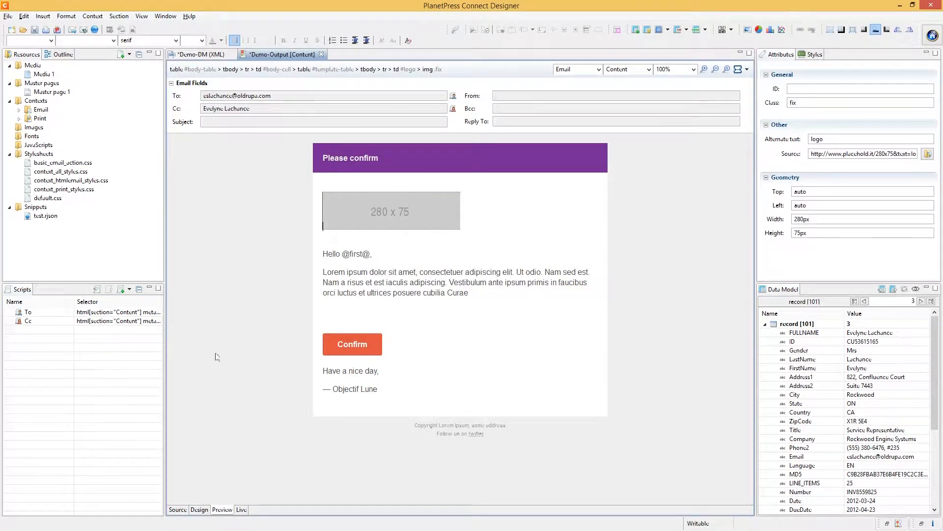
{"action": "left_click", "coordinate": [199, 510]}
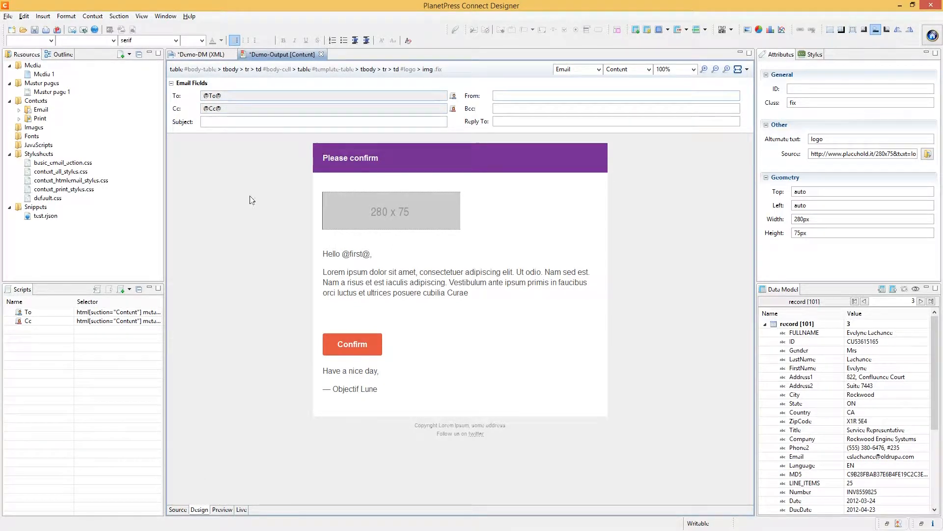
{"action": "left_click", "coordinate": [183, 125]}
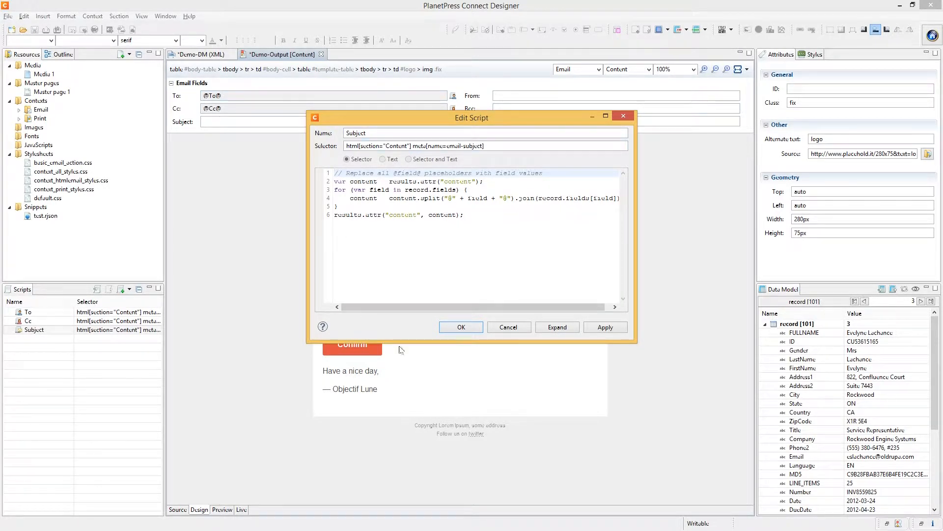
{"action": "left_click", "coordinate": [453, 328]}
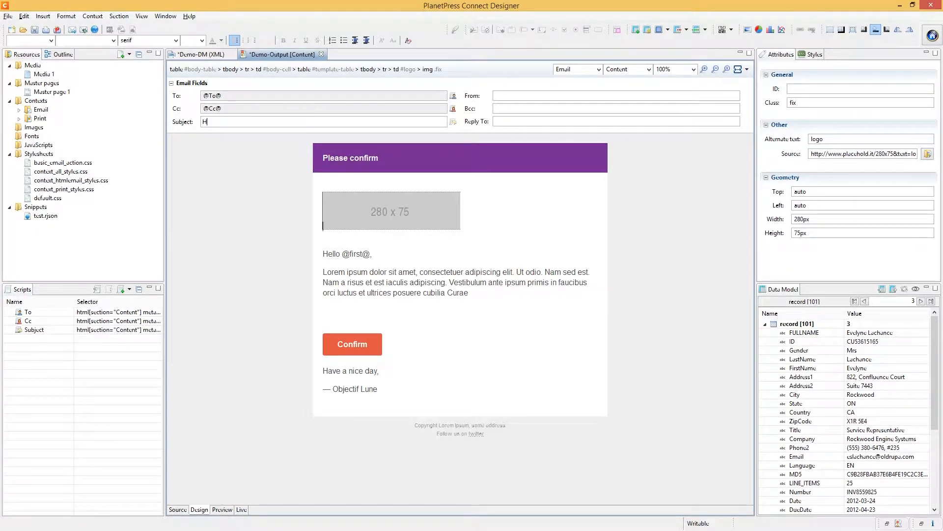
{"action": "type", "text": "o Evelyne"}
{"action": "left_click", "coordinate": [225, 509]}
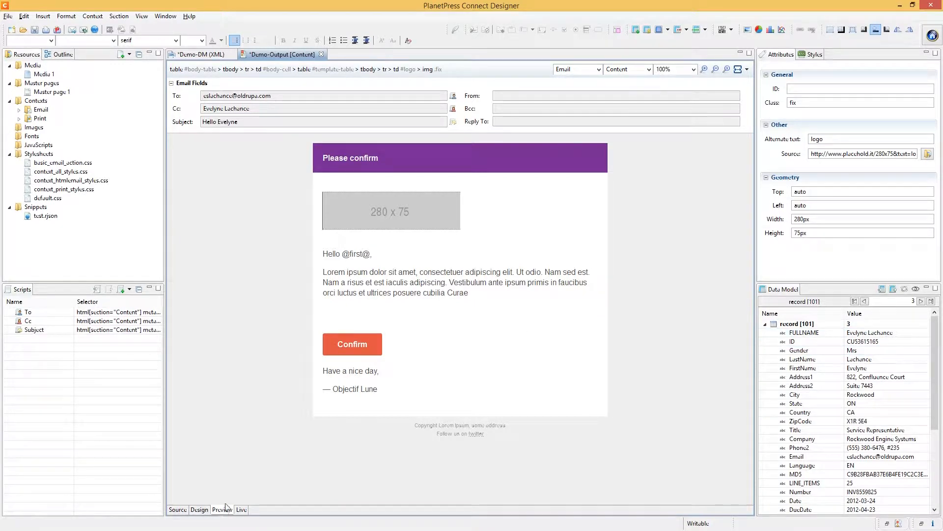
{"action": "left_click", "coordinate": [202, 510]}
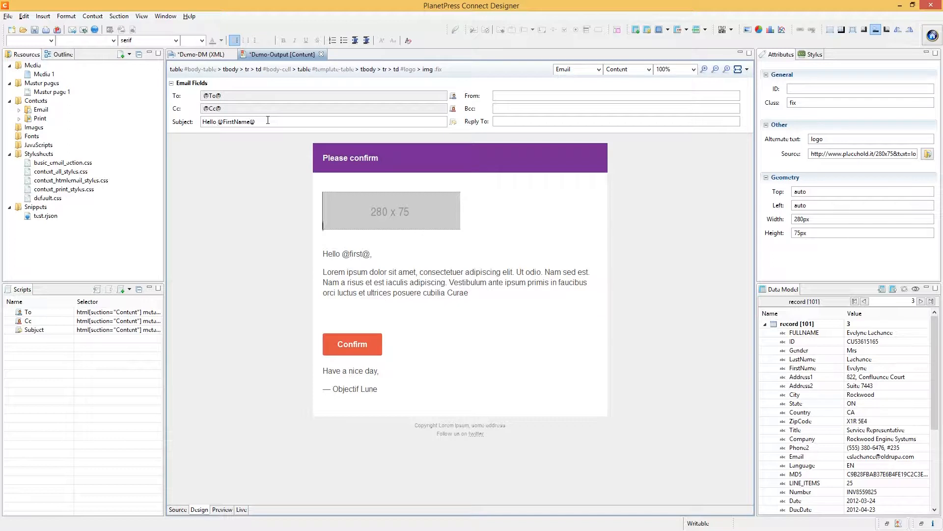
{"action": "left_click_drag", "start_coordinate": [800, 350], "coordinate": [218, 123]}
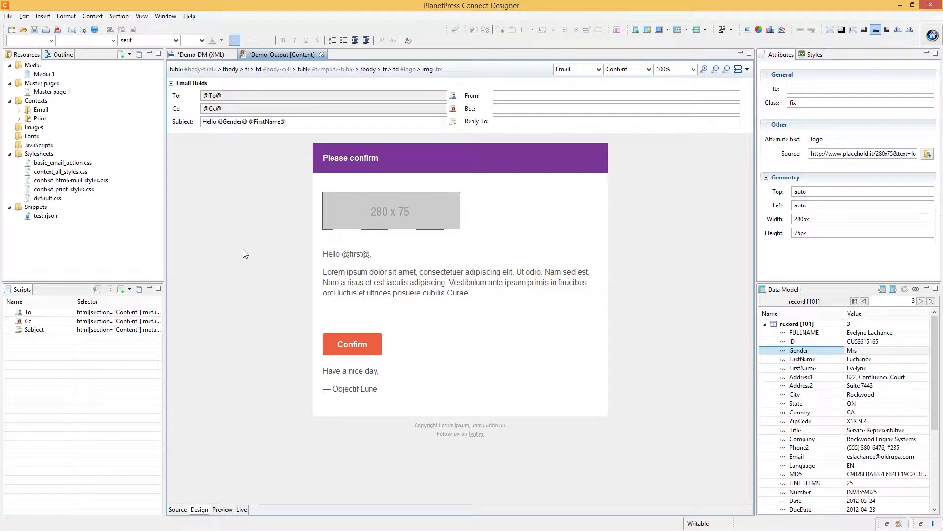
{"action": "type", "text": ", here's an important message."}
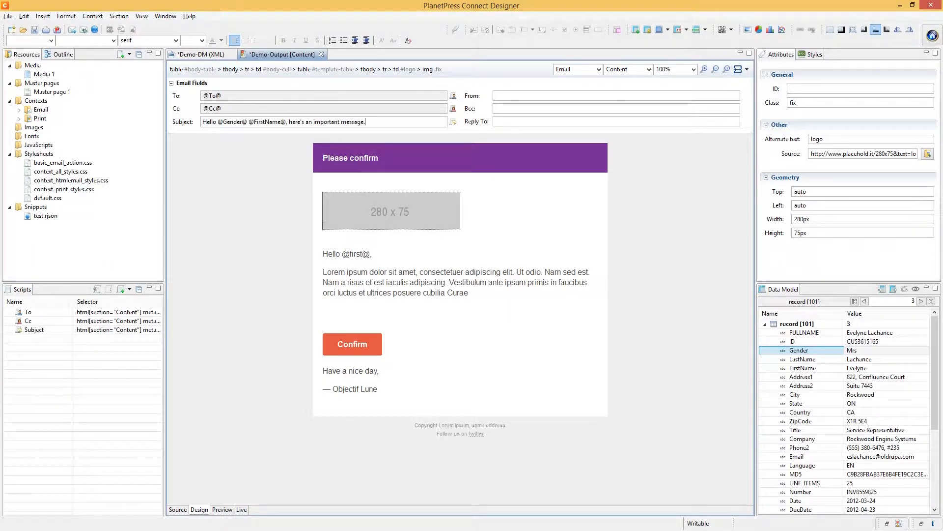
{"action": "left_click", "coordinate": [224, 509]}
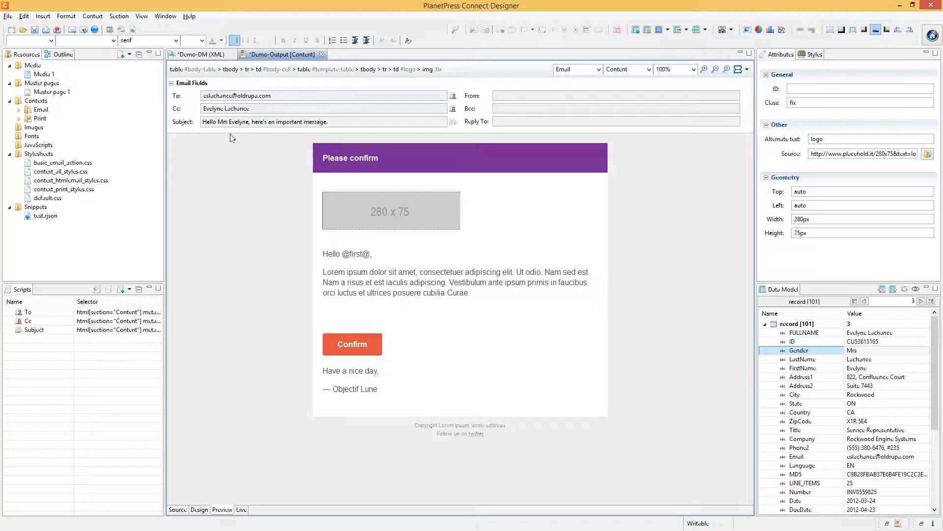
{"action": "left_click_drag", "start_coordinate": [254, 122], "coordinate": [320, 122]}
{"action": "left_click", "coordinate": [320, 121]}
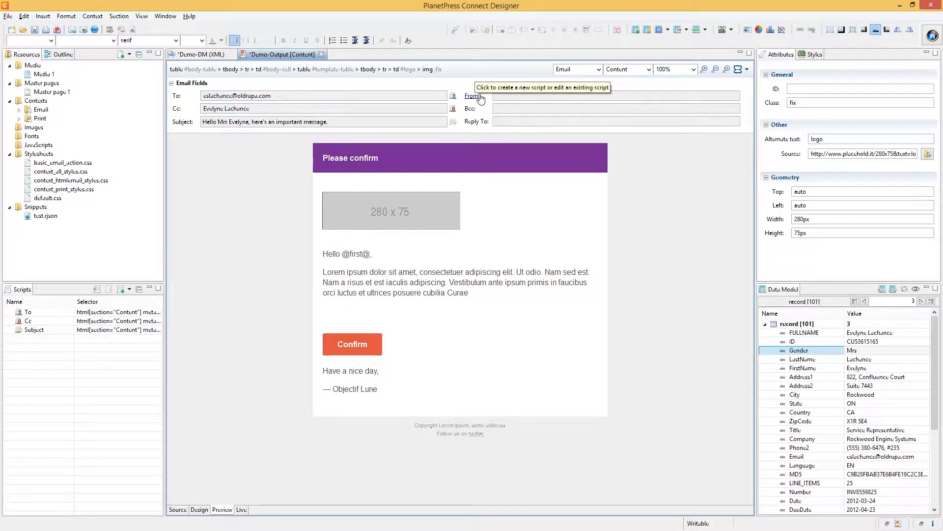
- Create a script for the email's Bcc field using the LINE_ITEMS data field
{"action": "left_click", "coordinate": [470, 108]}
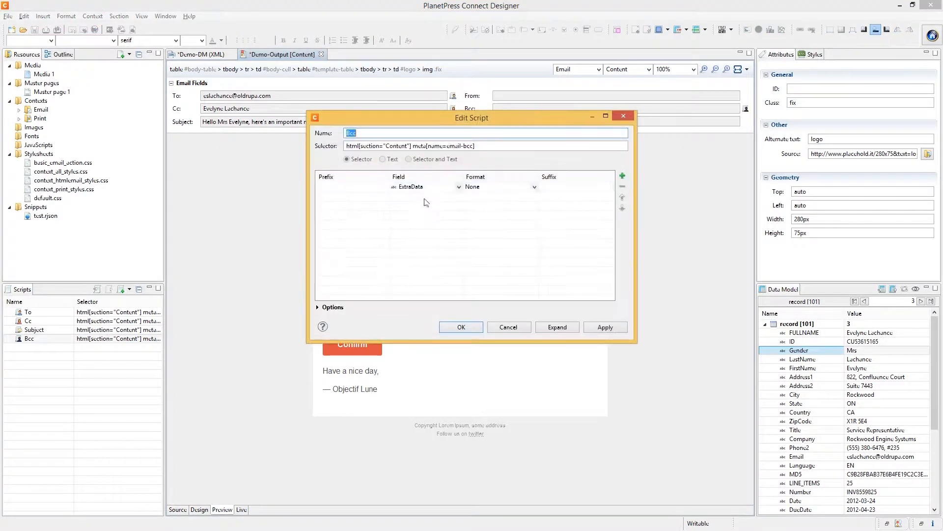
{"action": "left_click", "coordinate": [422, 186]}
{"action": "left_click", "coordinate": [413, 314]}
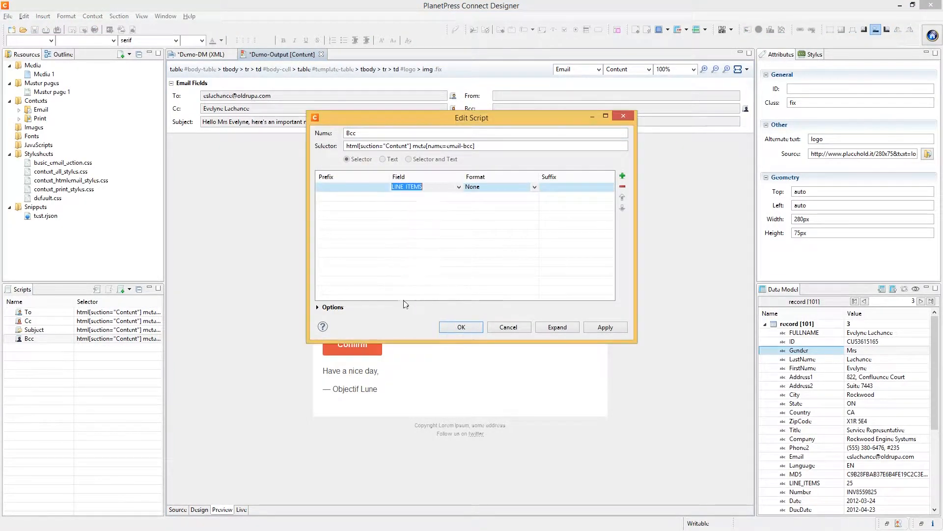
{"action": "left_click", "coordinate": [470, 329]}
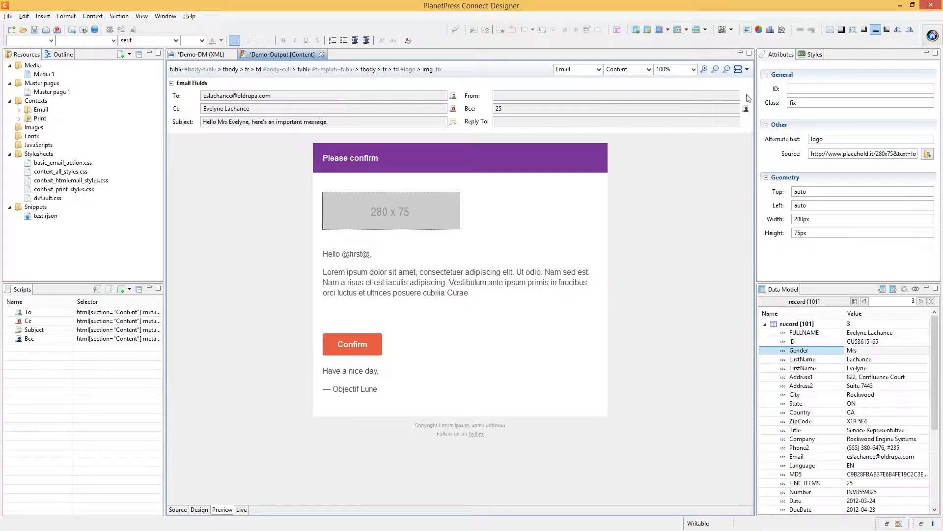
- Review the existing Subject and Cc scripts from the email fields, leaving the Cc script unedited
{"action": "left_click", "coordinate": [453, 122]}
{"action": "left_click", "coordinate": [460, 327]}
{"action": "left_click", "coordinate": [453, 109]}
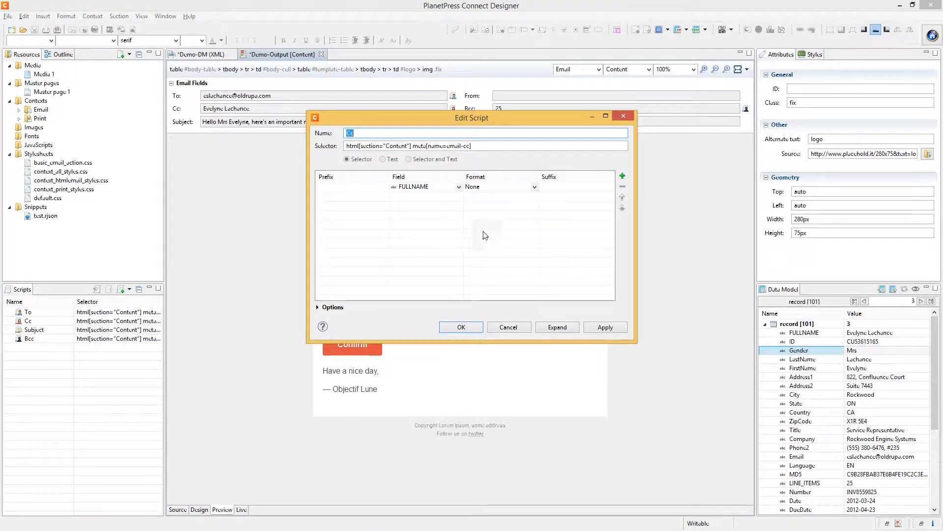
{"action": "key", "text": "Tab"}
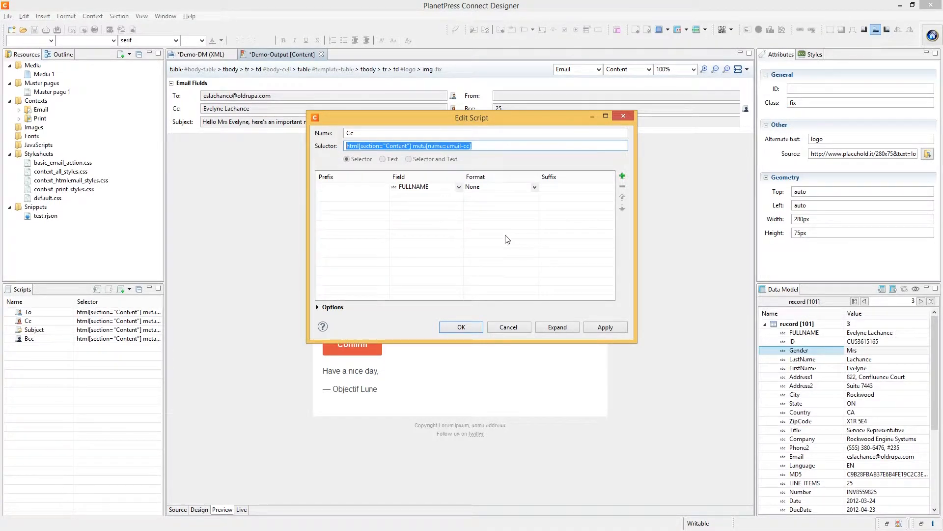
{"action": "left_click", "coordinate": [503, 328]}
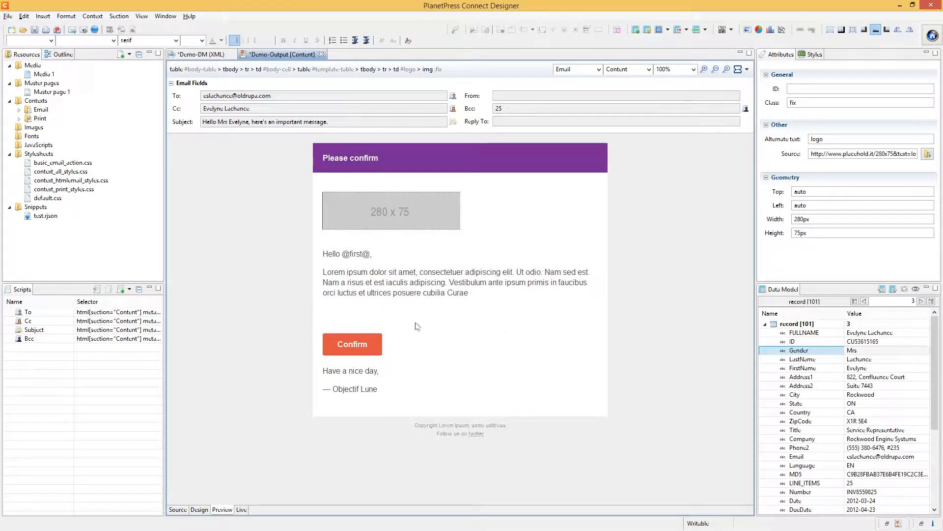
- Examine the template's file properties, both the description details and the custom name and value entries, and close them without saving
{"action": "left_click", "coordinate": [211, 244]}
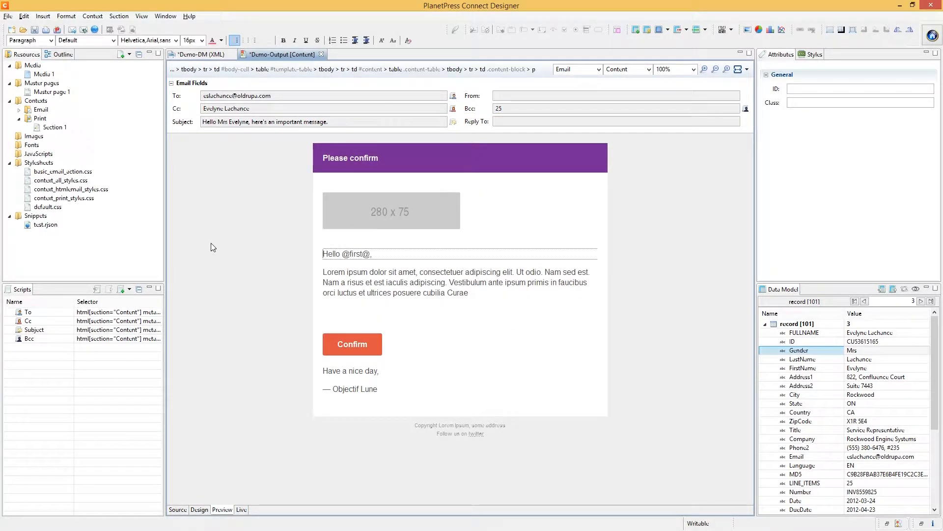
{"action": "left_click", "coordinate": [8, 16]}
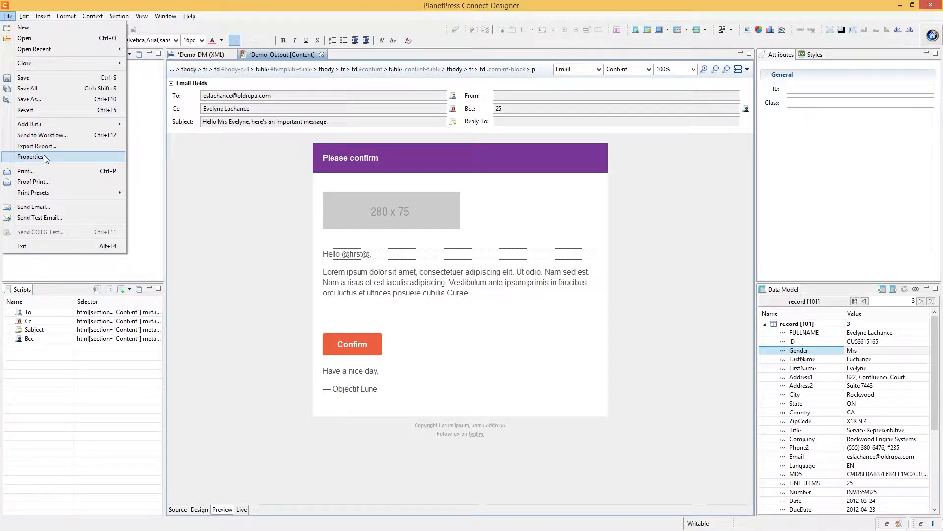
{"action": "left_click", "coordinate": [30, 156]}
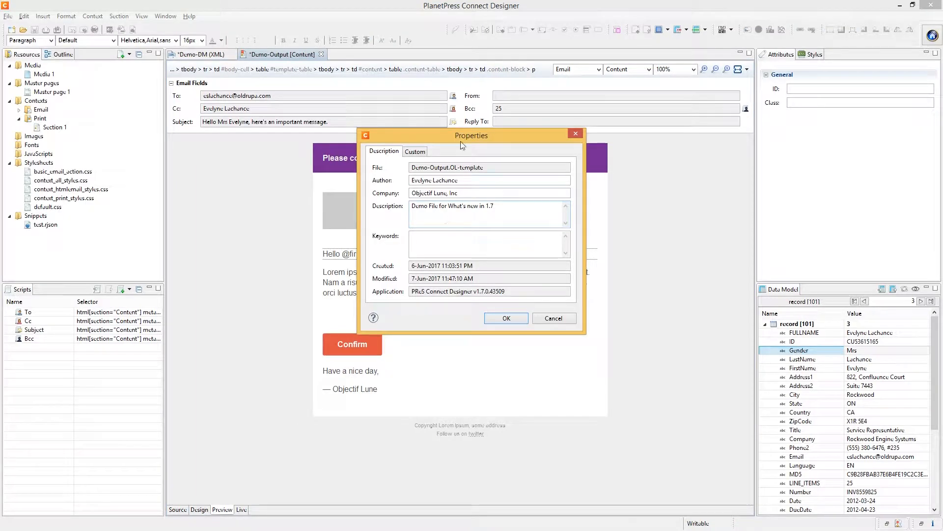
{"action": "left_click_drag", "start_coordinate": [470, 138], "coordinate": [479, 145]}
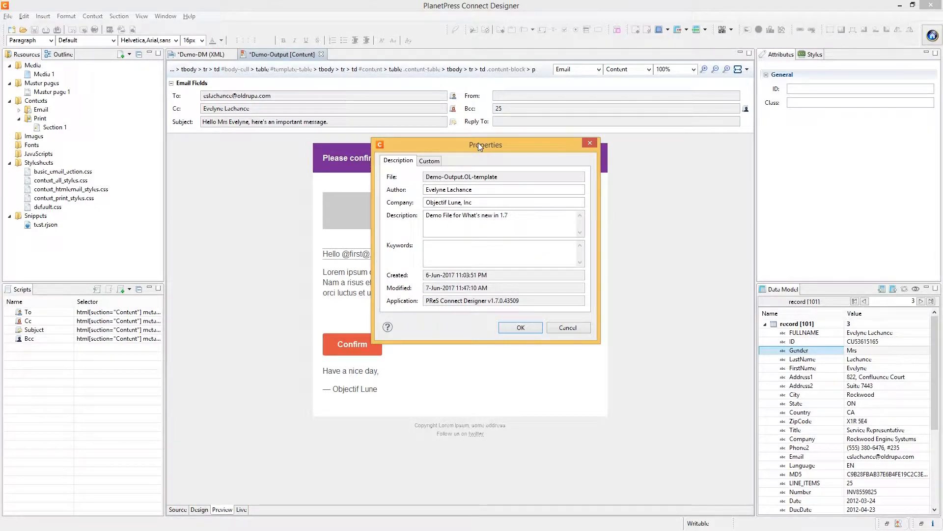
{"action": "left_click", "coordinate": [430, 161]}
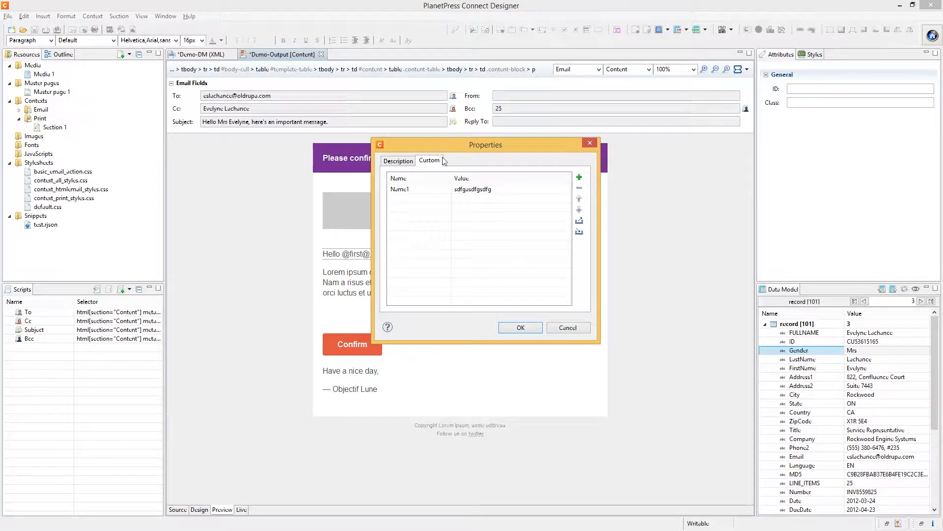
{"action": "left_click", "coordinate": [402, 162]}
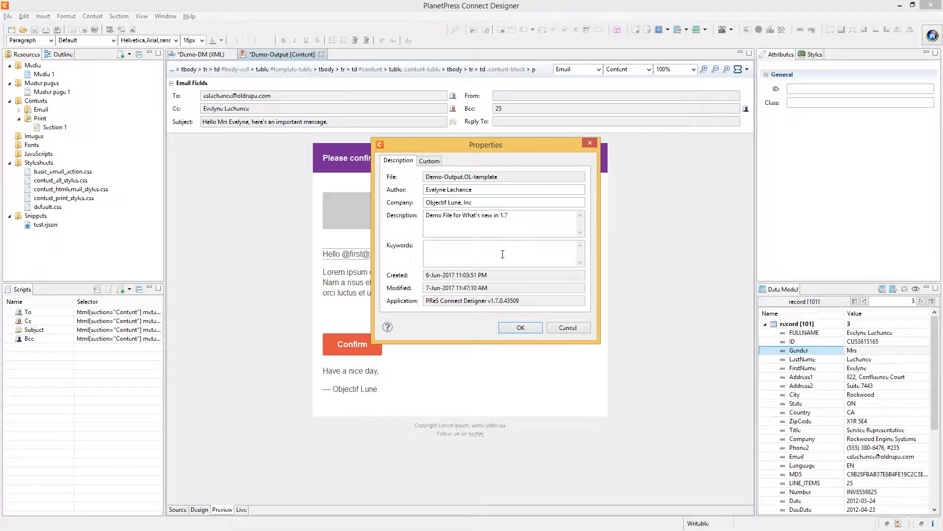
{"action": "left_click", "coordinate": [503, 254]}
{"action": "left_click", "coordinate": [437, 162]}
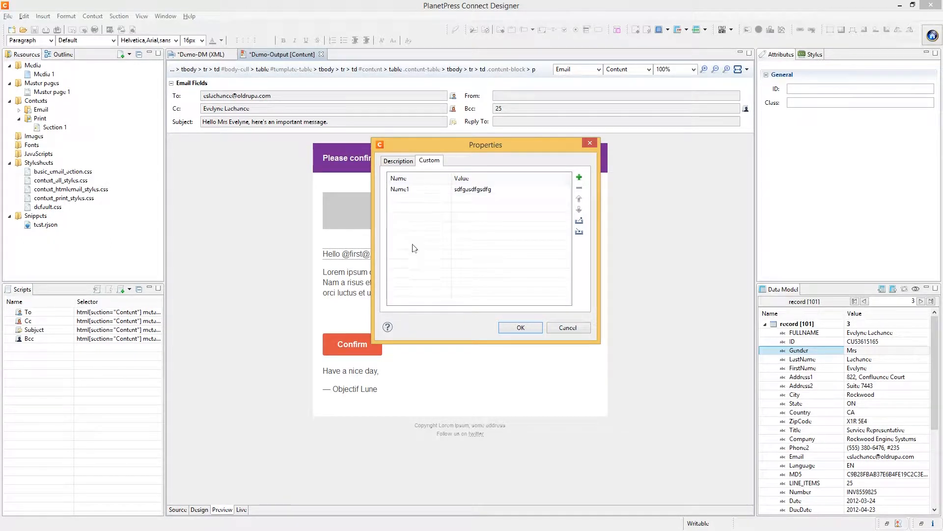
{"action": "left_click", "coordinate": [577, 326]}
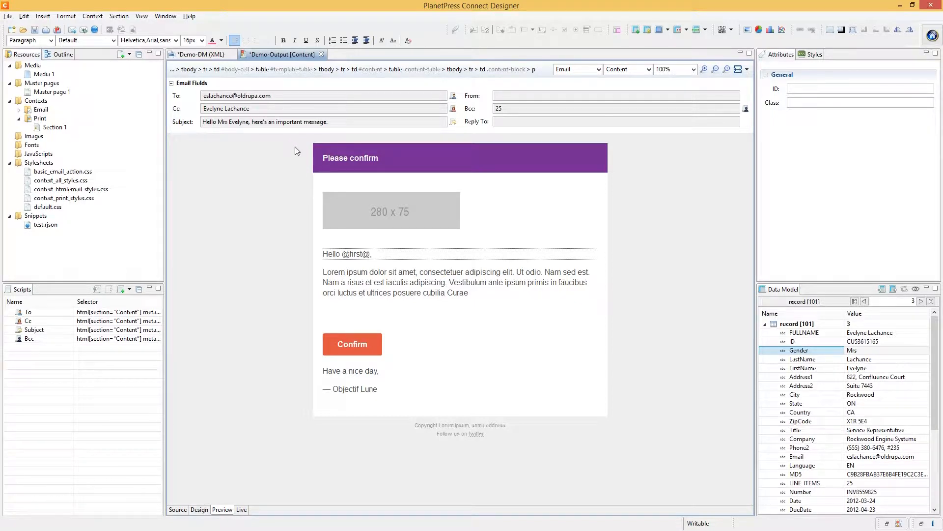
- Start a template report export to Demo-Output_report.pdf, compare the XML and PDF formats, choose PDF, and proceed to the export parameters
{"action": "left_click", "coordinate": [8, 17]}
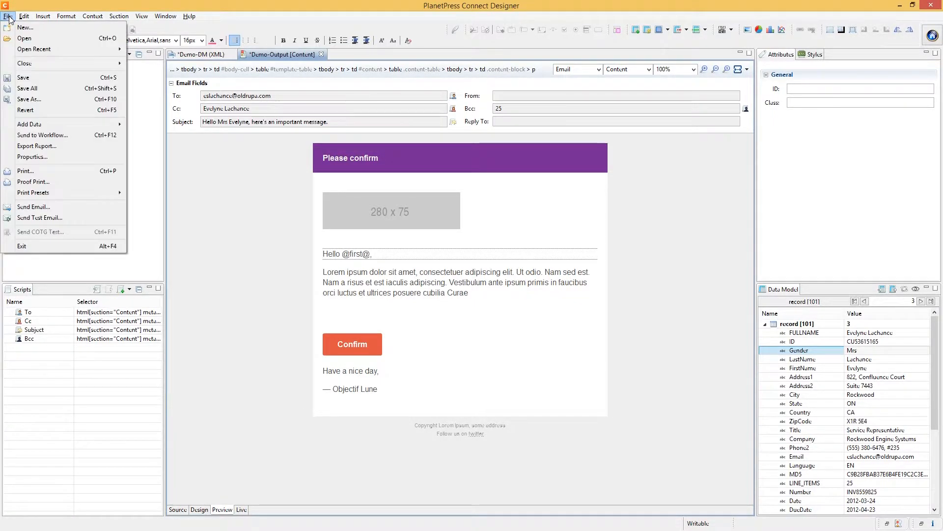
{"action": "left_click", "coordinate": [50, 147]}
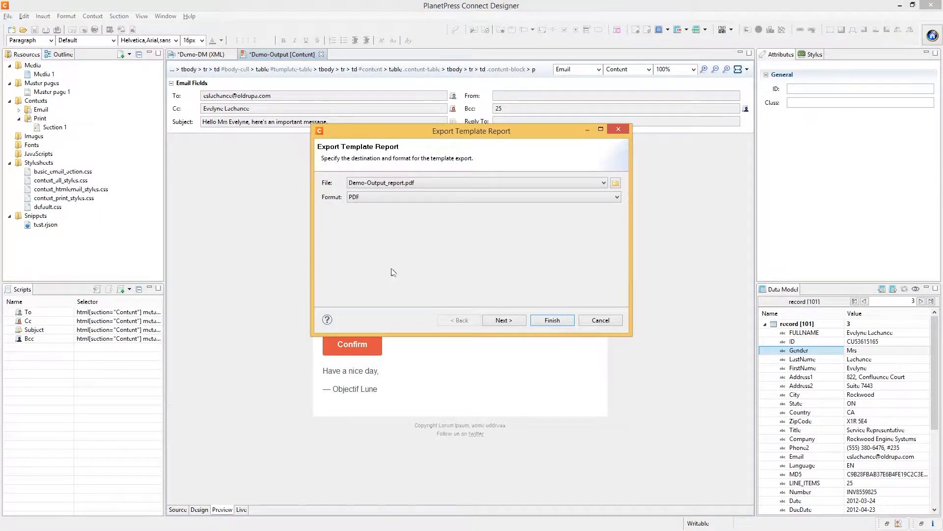
{"action": "left_click", "coordinate": [373, 196]}
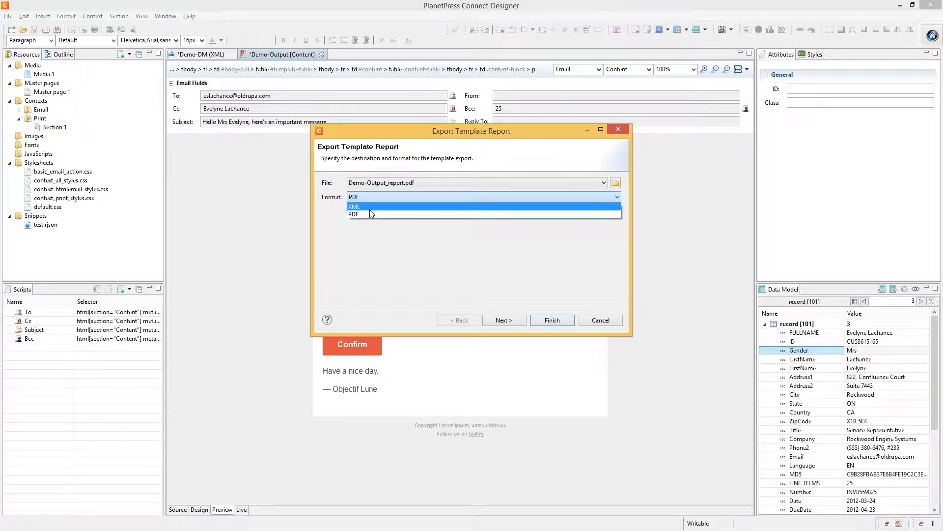
{"action": "left_click", "coordinate": [367, 207]}
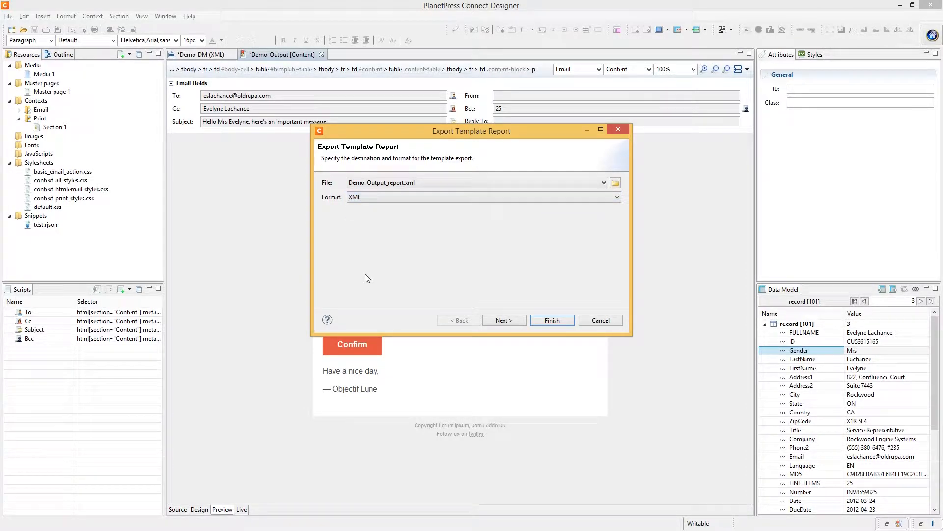
{"action": "left_click", "coordinate": [385, 197]}
{"action": "left_click", "coordinate": [380, 214]}
{"action": "left_click", "coordinate": [497, 318]}
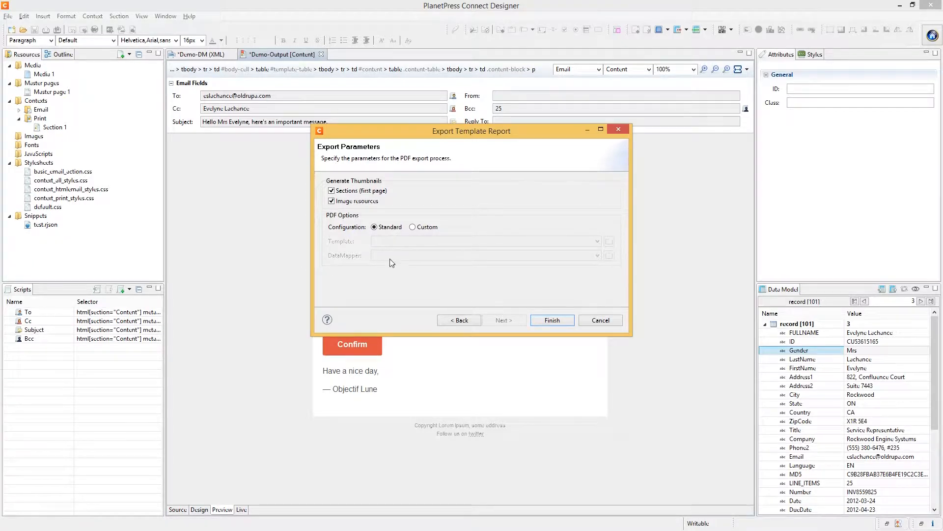
- Try the Custom PDF configuration, browse for a template file without choosing one, and return the configuration to Standard
{"action": "left_click", "coordinate": [412, 227]}
{"action": "left_click", "coordinate": [386, 229]}
{"action": "left_click", "coordinate": [413, 227]}
{"action": "left_click", "coordinate": [377, 226]}
{"action": "left_click", "coordinate": [412, 226]}
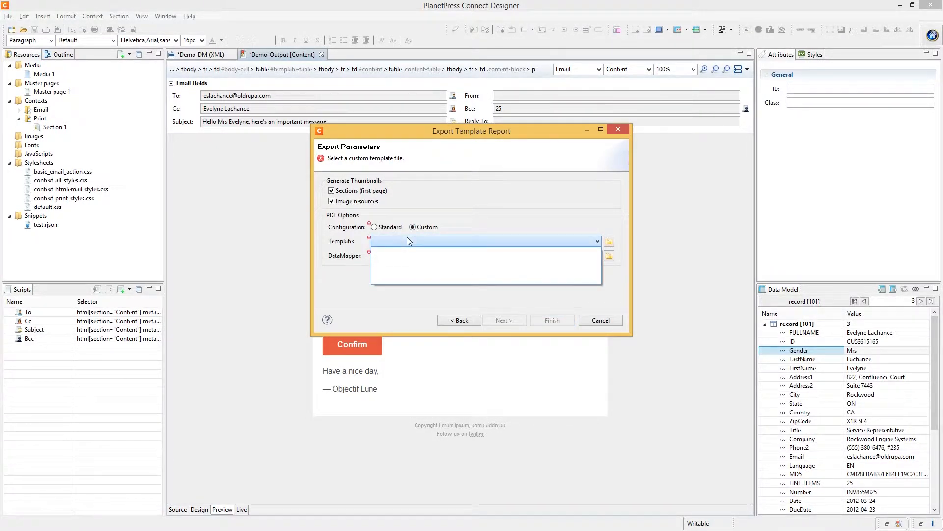
{"action": "left_click", "coordinate": [610, 241]}
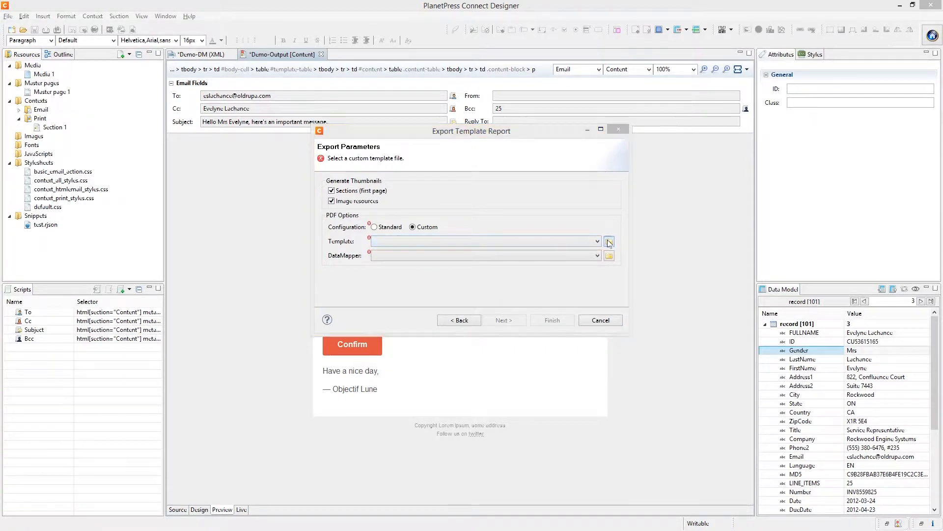
{"action": "left_click", "coordinate": [596, 430]}
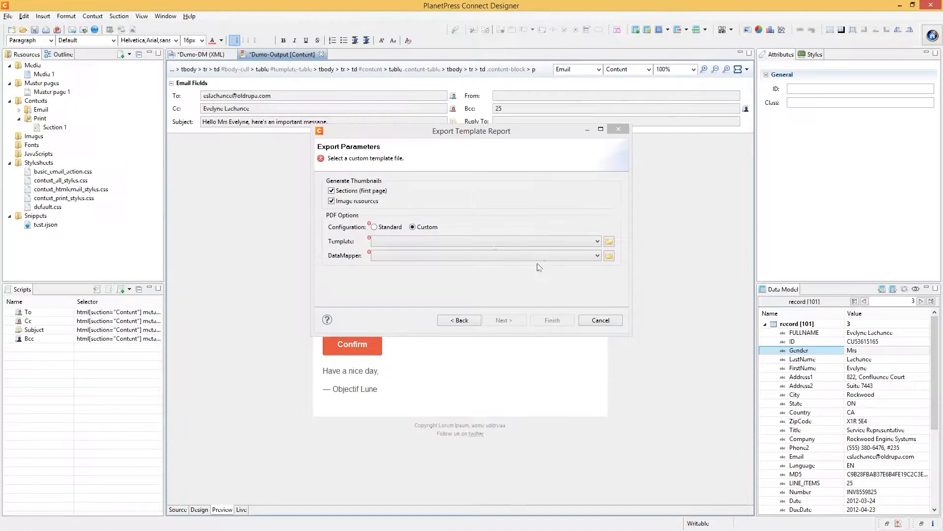
{"action": "left_click", "coordinate": [381, 227]}
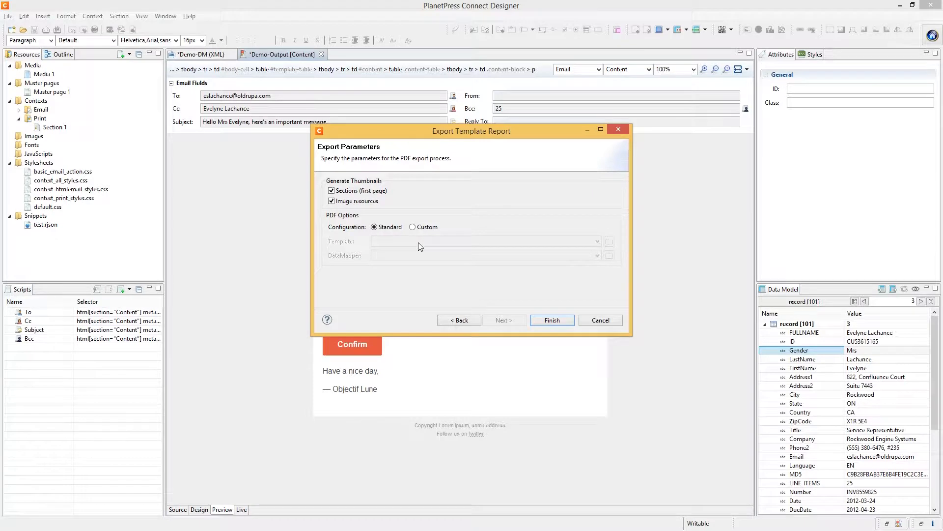
- Export the PDF report with section and image resource thumbnails and the Standard configuration, replacing the existing Demo-Output_report.pdf
{"action": "left_click", "coordinate": [347, 203]}
{"action": "left_click", "coordinate": [551, 321]}
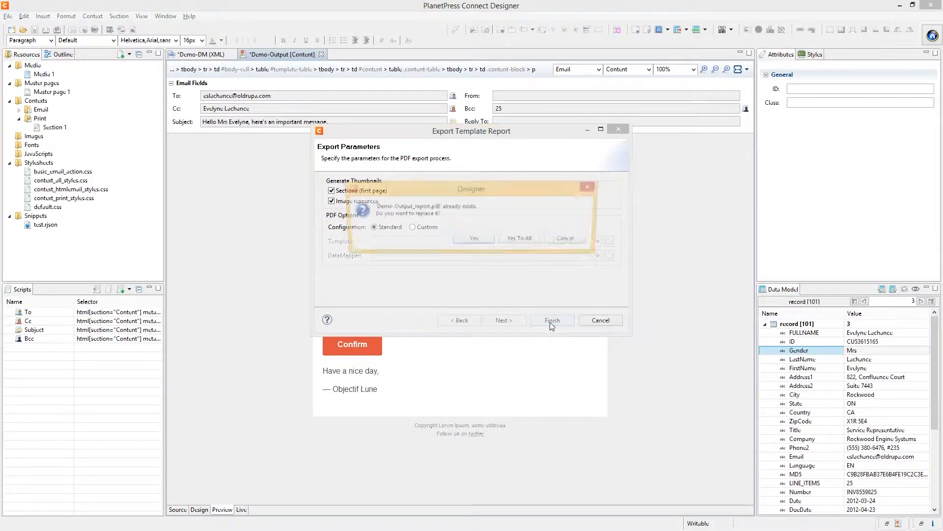
{"action": "left_click", "coordinate": [452, 238]}
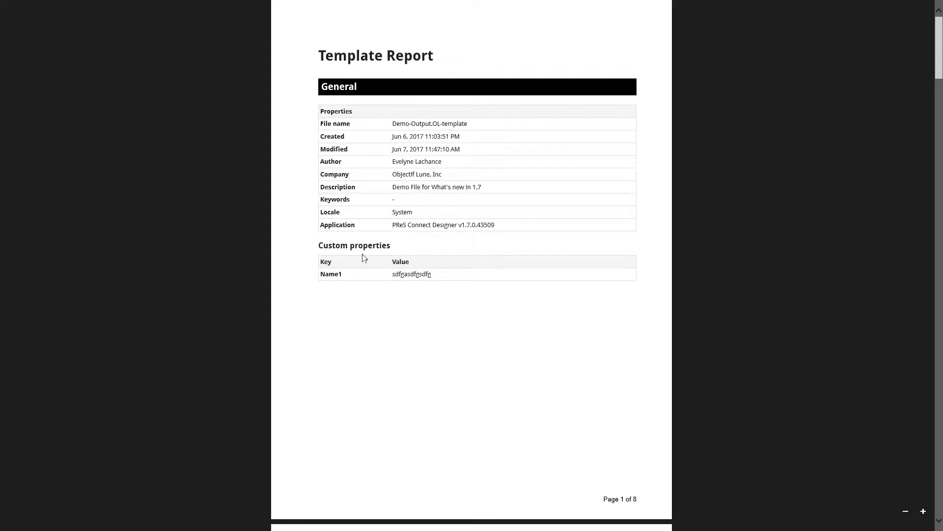
- Examine the exported template report from its general properties through the print context to the data model fields, and close it
{"action": "left_click_drag", "start_coordinate": [939, 36], "coordinate": [936, 224]}
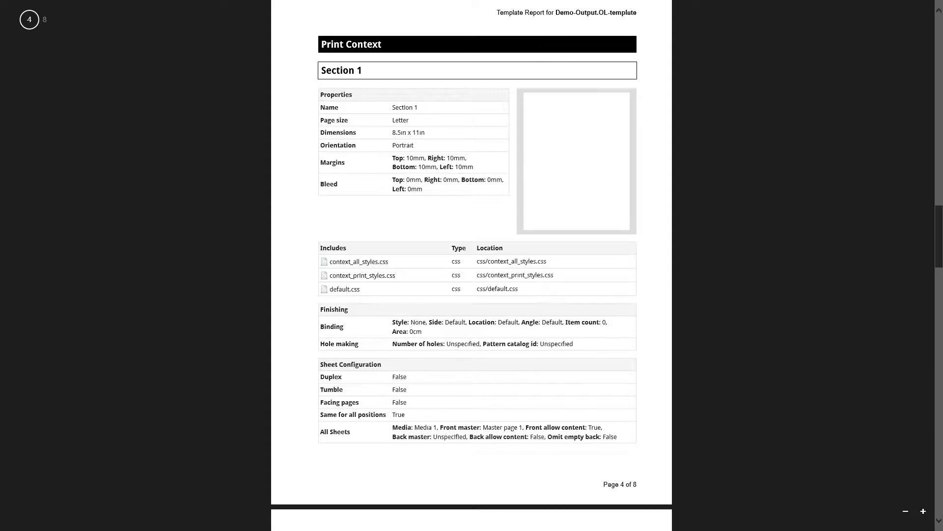
{"action": "left_click_drag", "start_coordinate": [936, 224], "coordinate": [926, 446]}
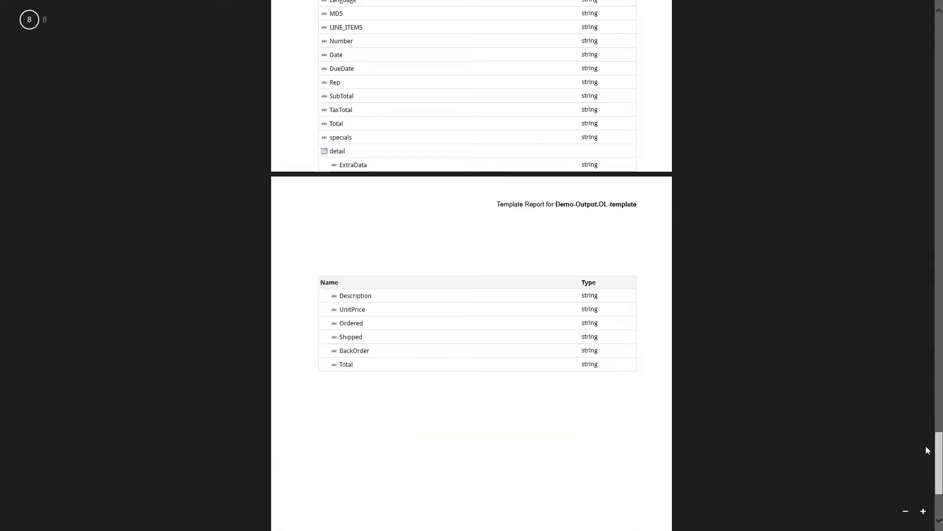
{"action": "left_click", "coordinate": [933, 5]}
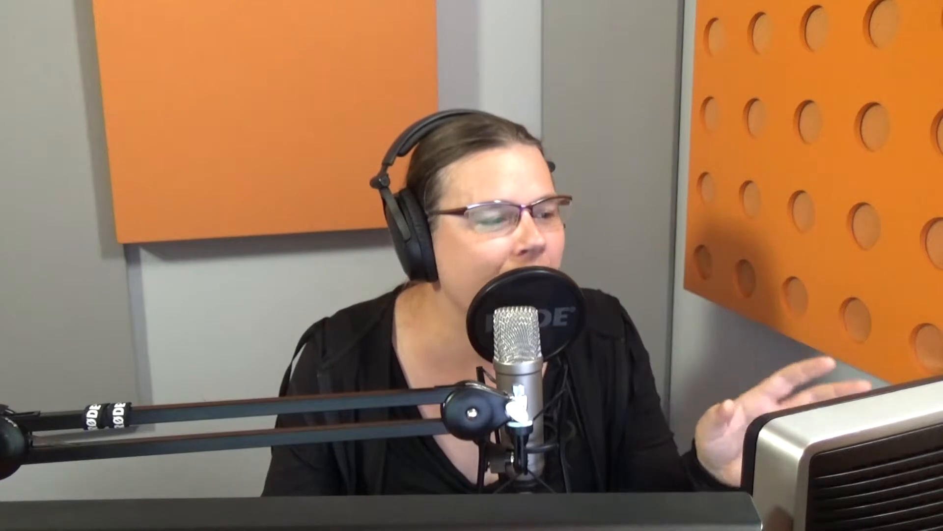